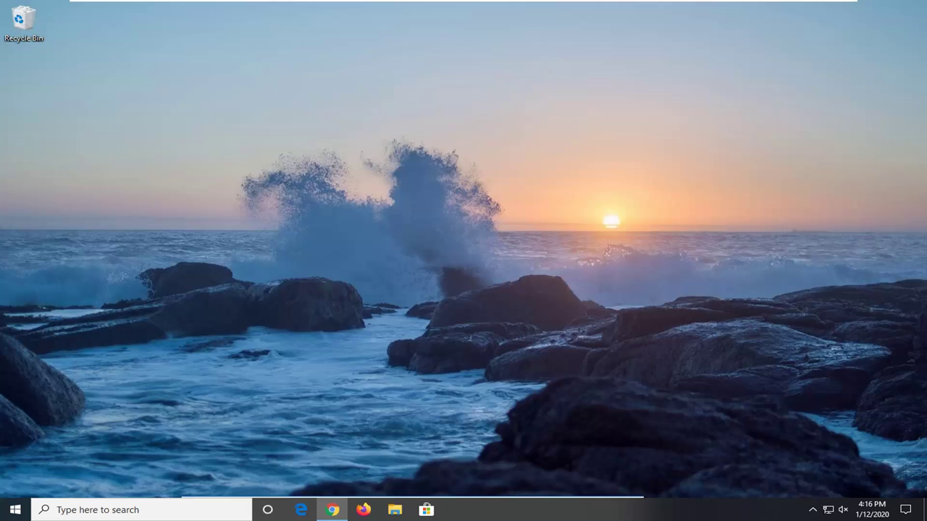
# Launch Google Chrome from its taskbar icon
pyautogui.click(334, 510)
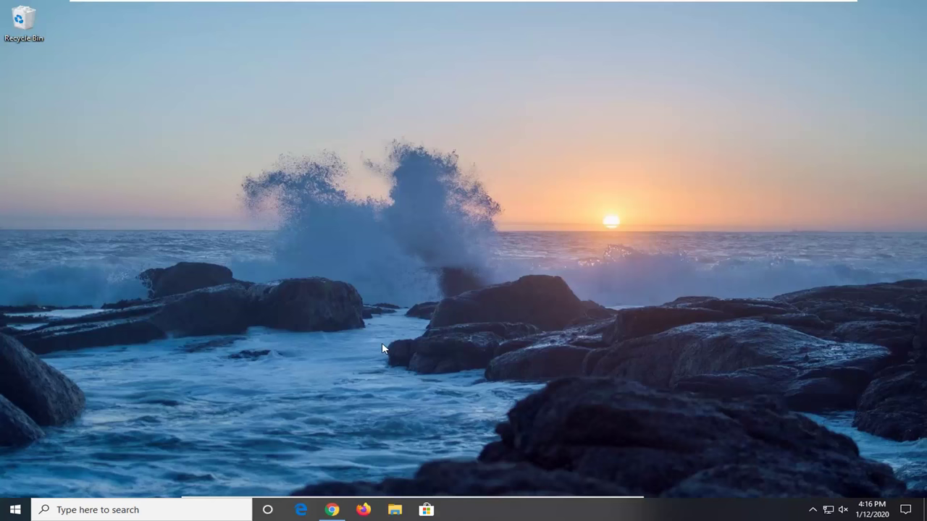
# Unlock the taskbar and move it to the top edge and back to the bottom
pyautogui.rightClick(537, 513)
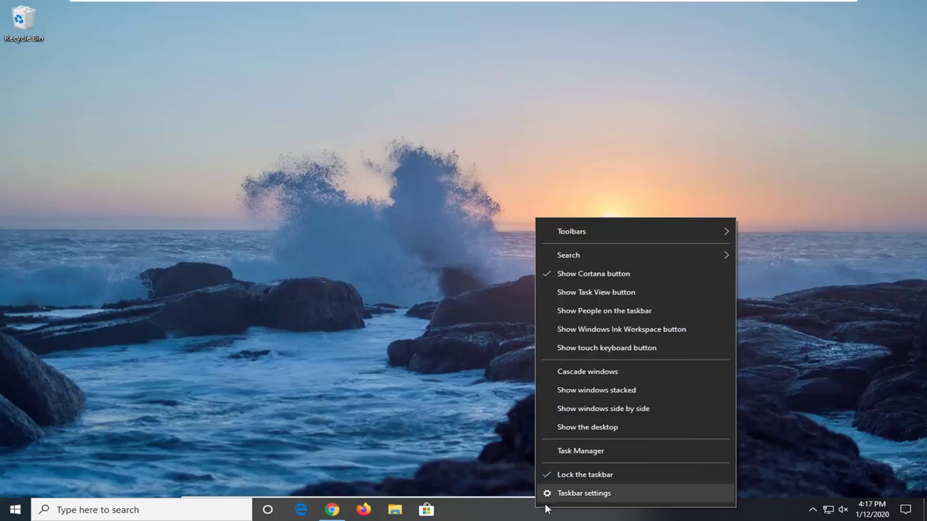
pyautogui.click(567, 475)
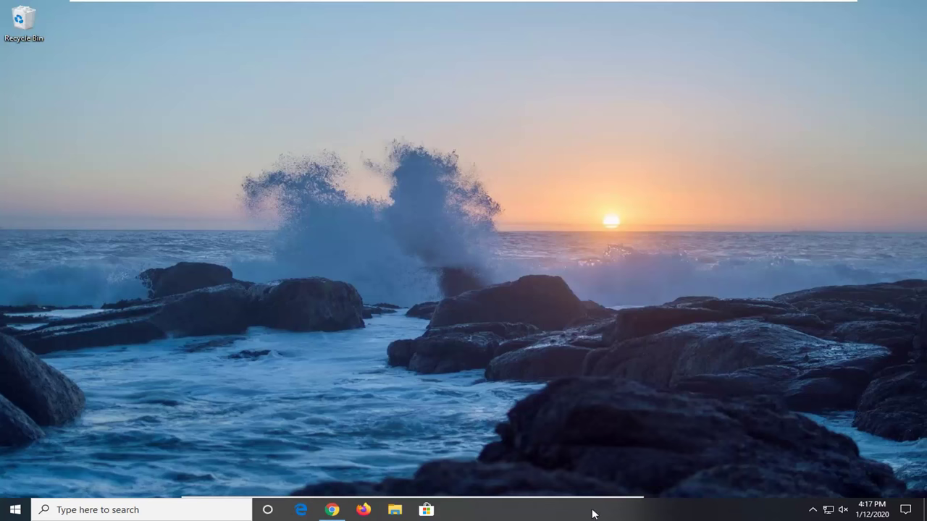
pyautogui.moveTo(593, 514); pyautogui.dragTo(563, 121)
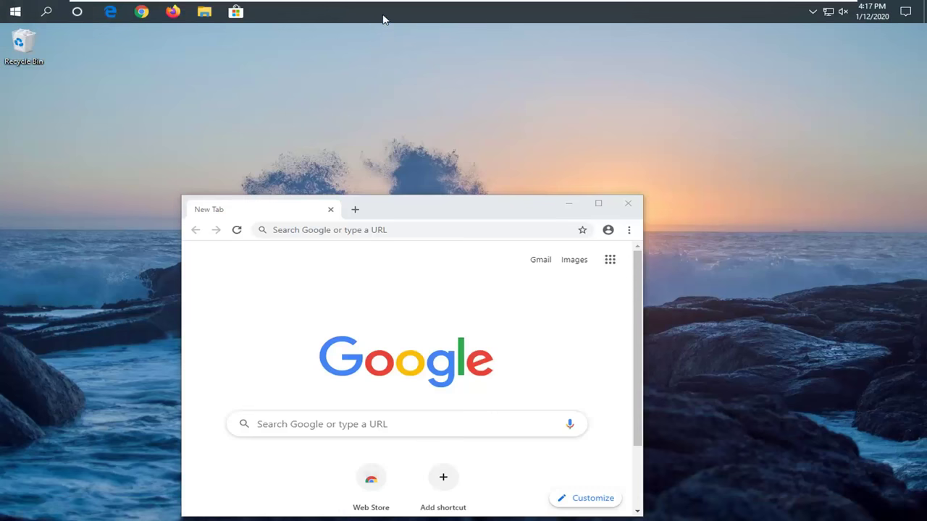
pyautogui.moveTo(384, 19); pyautogui.dragTo(391, 463)
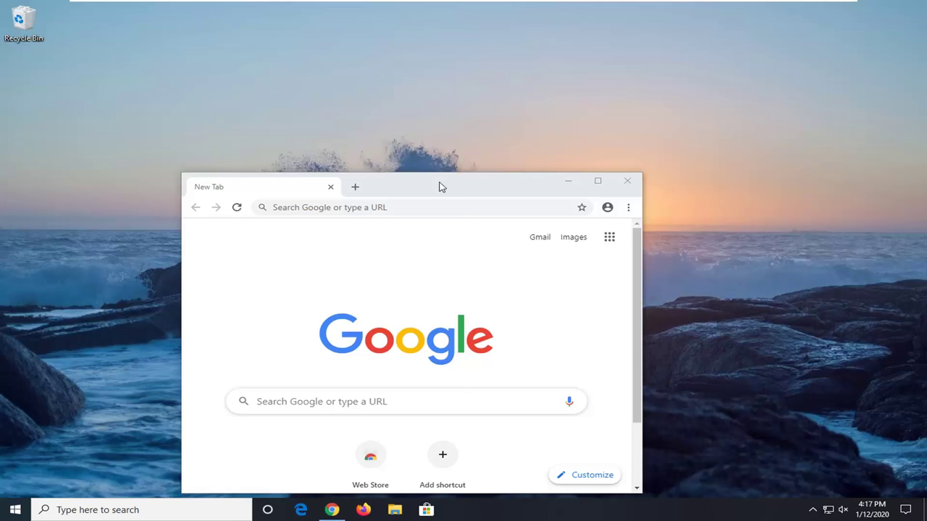
# Bring the Chrome window forward and drag it higher on the screen
pyautogui.click(439, 187)
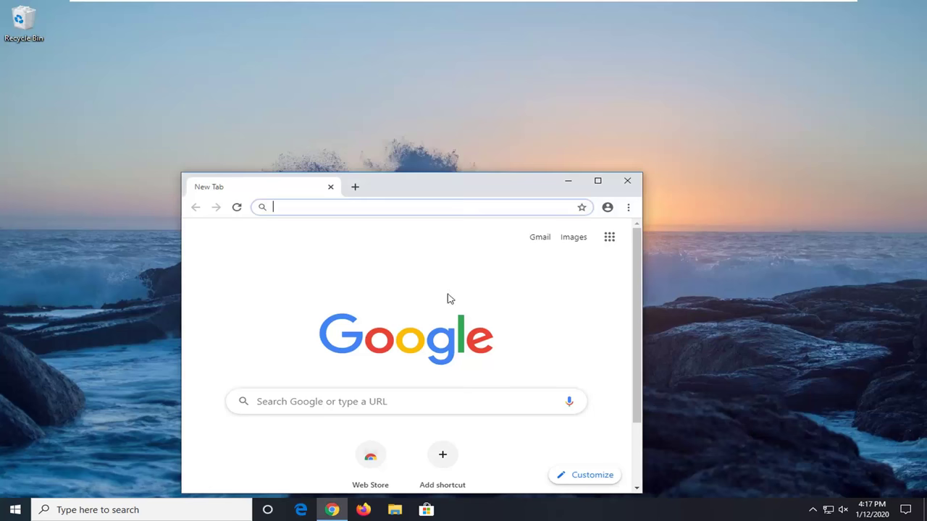
pyautogui.rightClick(333, 509)
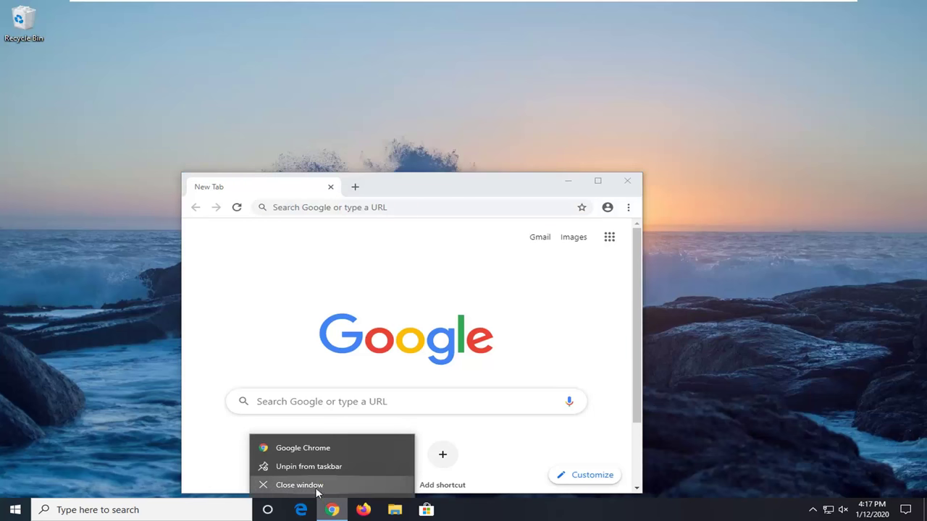
pyautogui.click(211, 445)
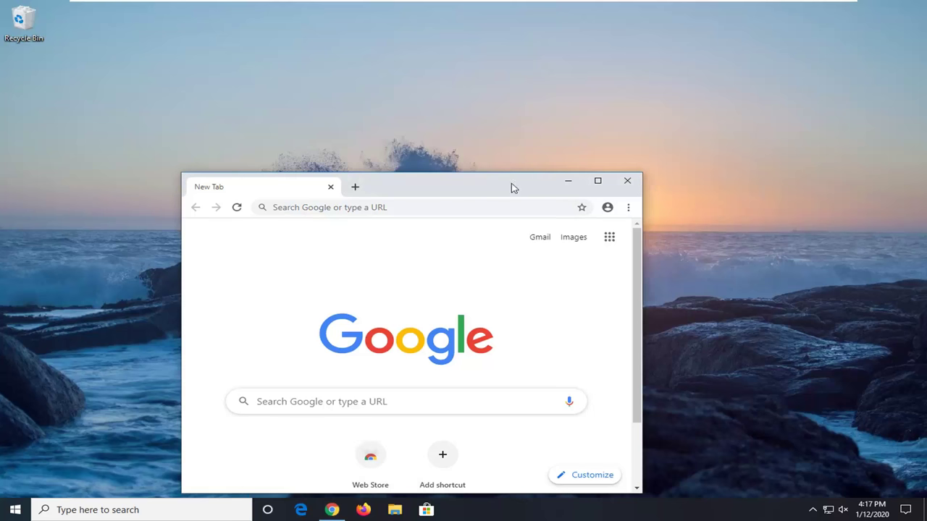
pyautogui.moveTo(484, 182); pyautogui.dragTo(501, 96)
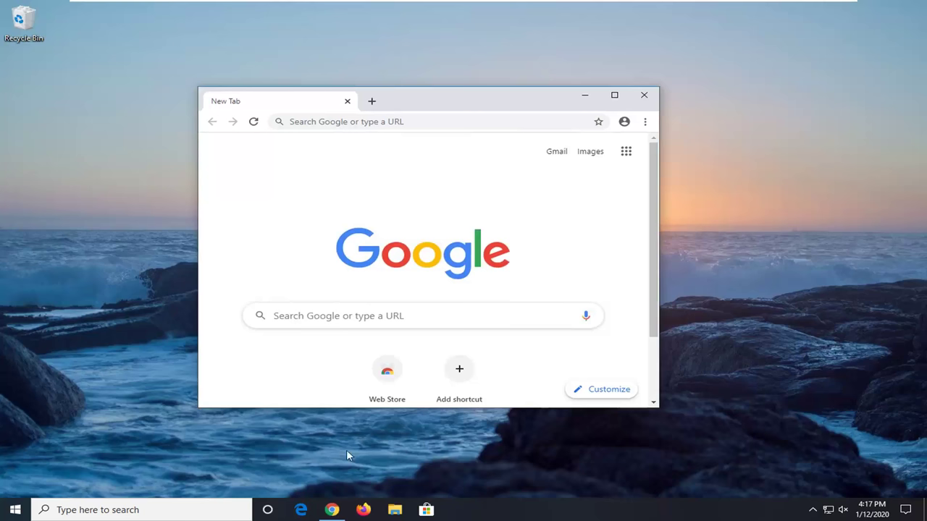
# Close the Chrome window
pyautogui.click(397, 511)
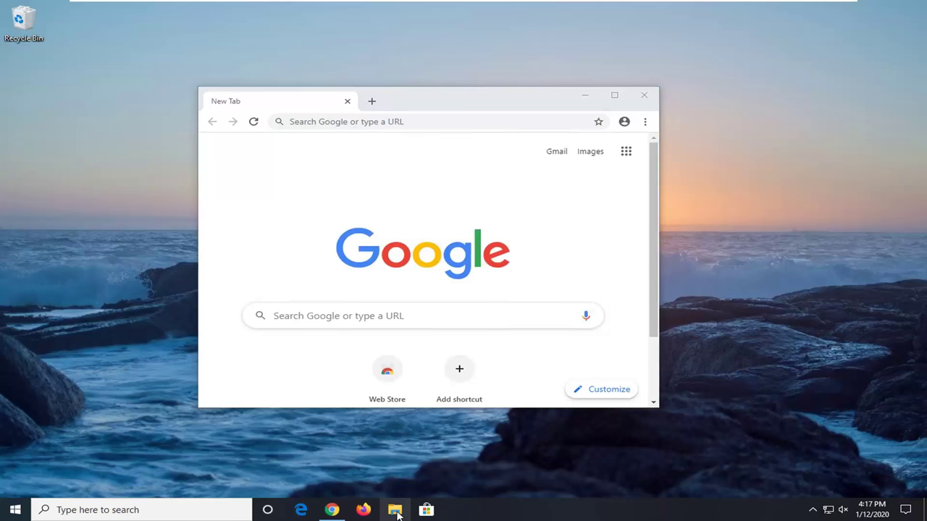
pyautogui.click(644, 95)
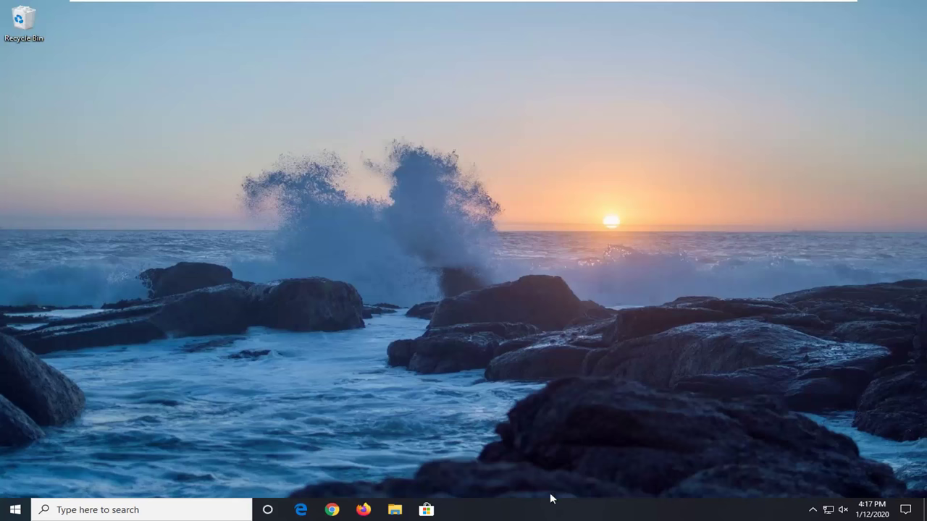
# Re-enable Lock the taskbar from the taskbar's context menu
pyautogui.rightClick(568, 506)
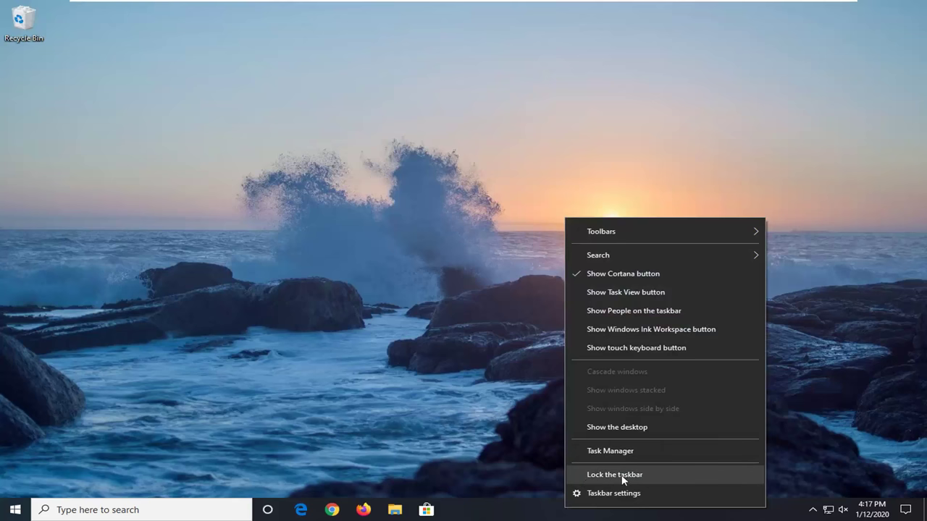
pyautogui.click(591, 475)
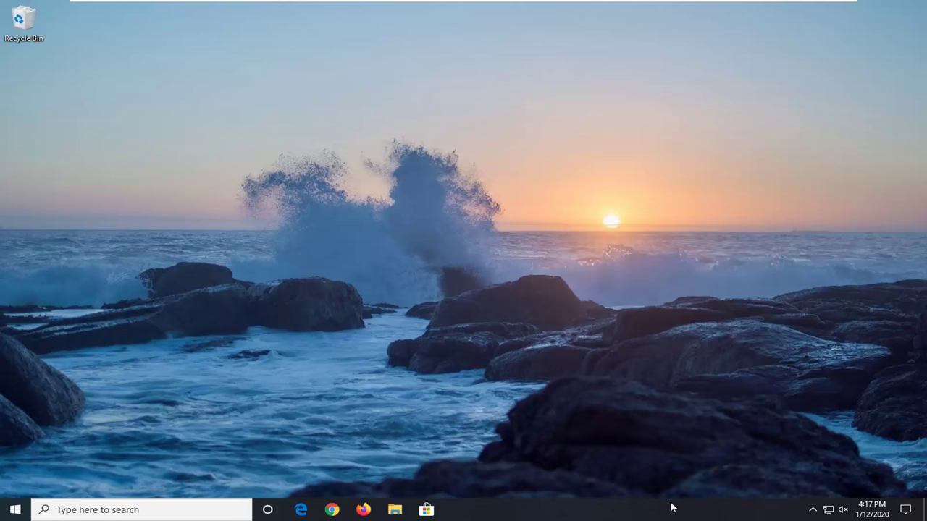